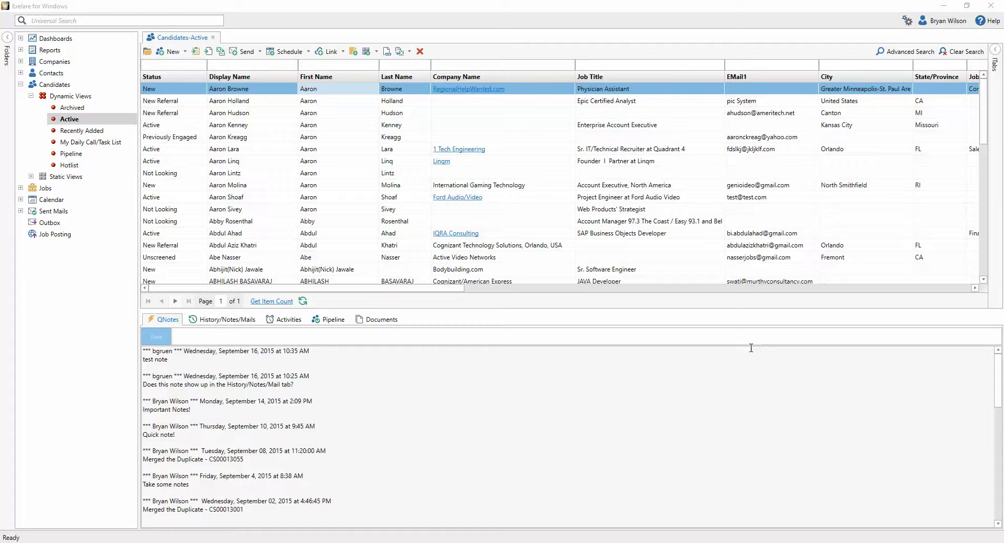
# Customize the Active candidates view and add Candidate ID to its selected fields.
pyautogui.click(751, 344)
pyautogui.rightClick(75, 122)
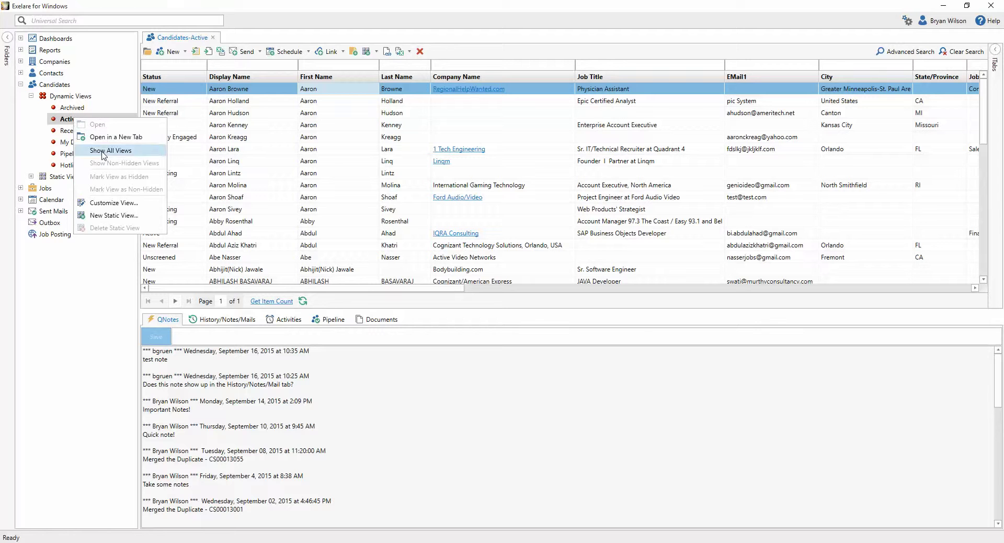
pyautogui.click(113, 203)
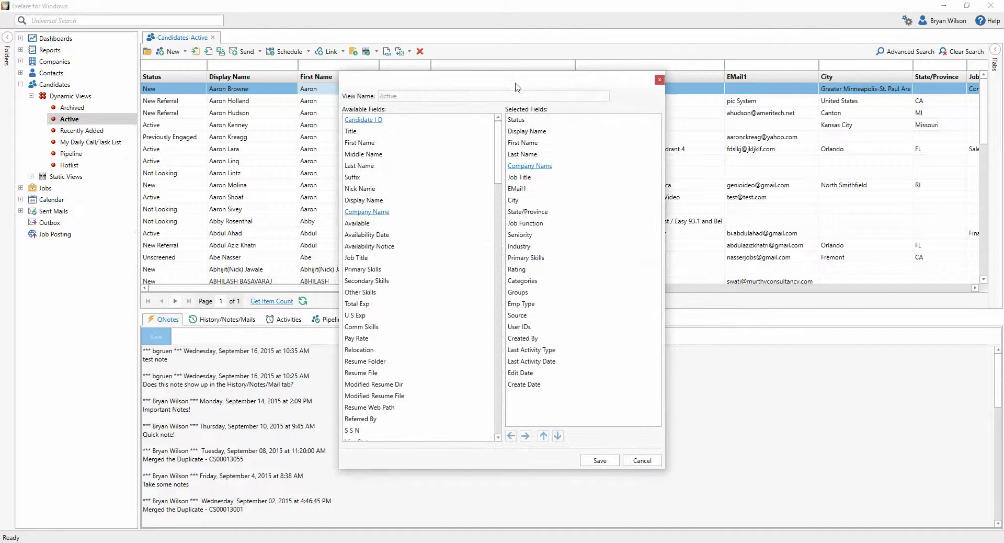
pyautogui.moveTo(516, 87); pyautogui.dragTo(521, 96)
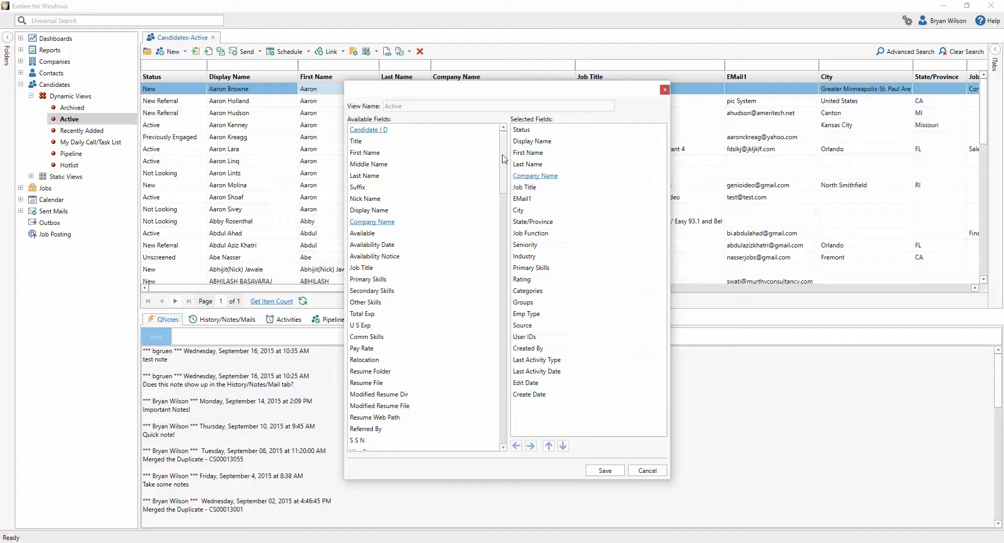
pyautogui.moveTo(504, 158)
pyautogui.mouseDown()
pyautogui.moveTo(505, 192)
pyautogui.moveTo(505, 157)
pyautogui.mouseUp()
pyautogui.moveTo(373, 130); pyautogui.dragTo(405, 133)
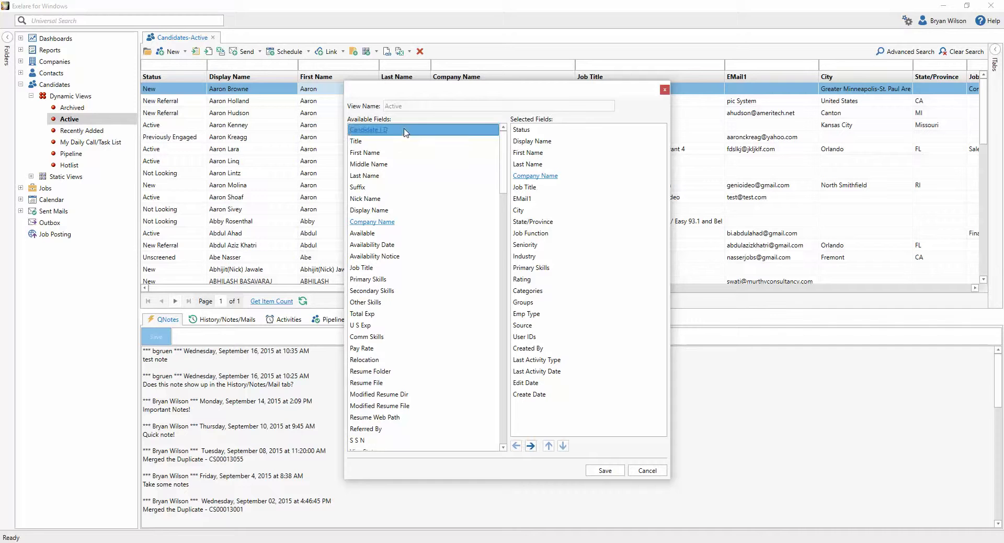
pyautogui.click(531, 446)
pyautogui.click(574, 407)
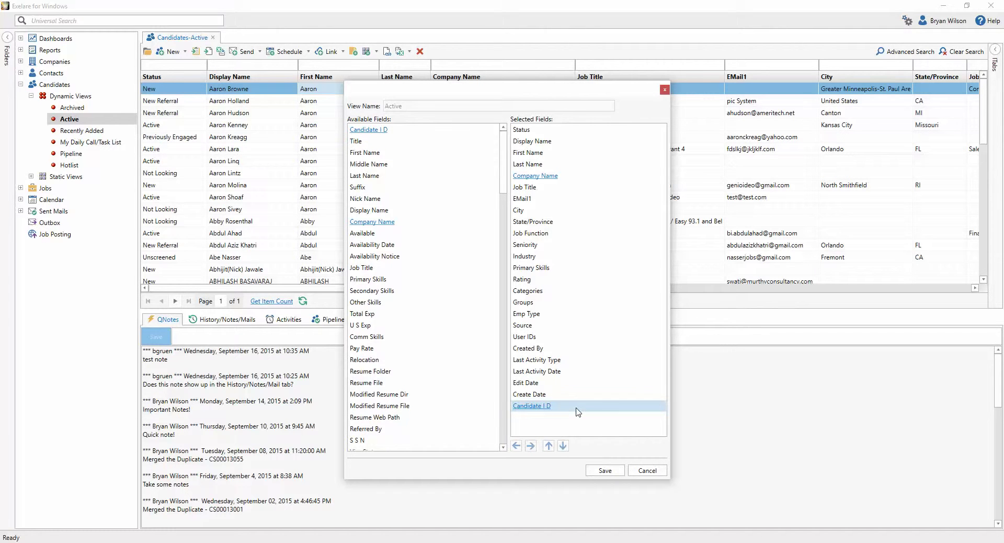
# Move Candidate ID to the first position of the selected fields, above Status, and save the view.
pyautogui.click(548, 445)
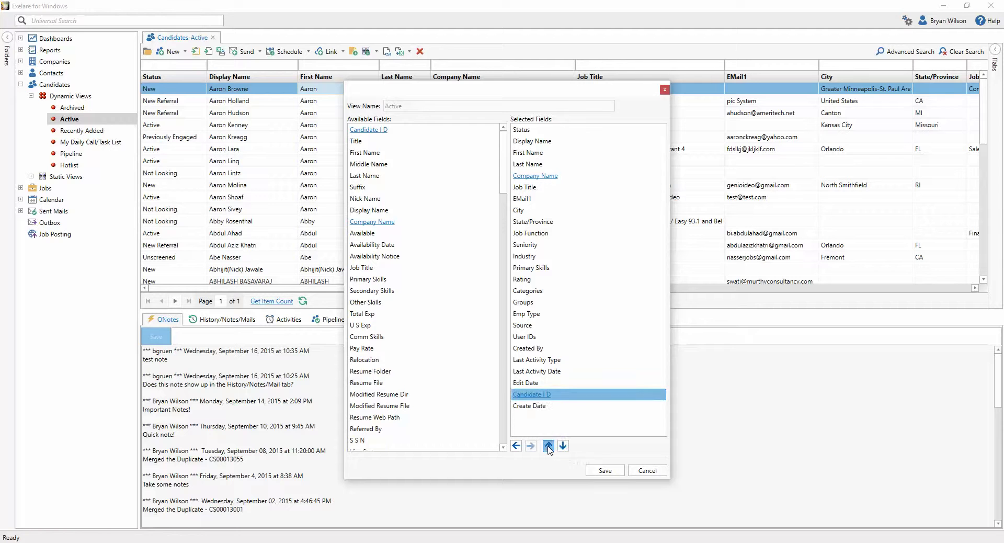
pyautogui.click(548, 446)
pyautogui.click(547, 445)
pyautogui.doubleClick(548, 446)
pyautogui.doubleClick(548, 446)
pyautogui.click(548, 446)
pyautogui.doubleClick(548, 446)
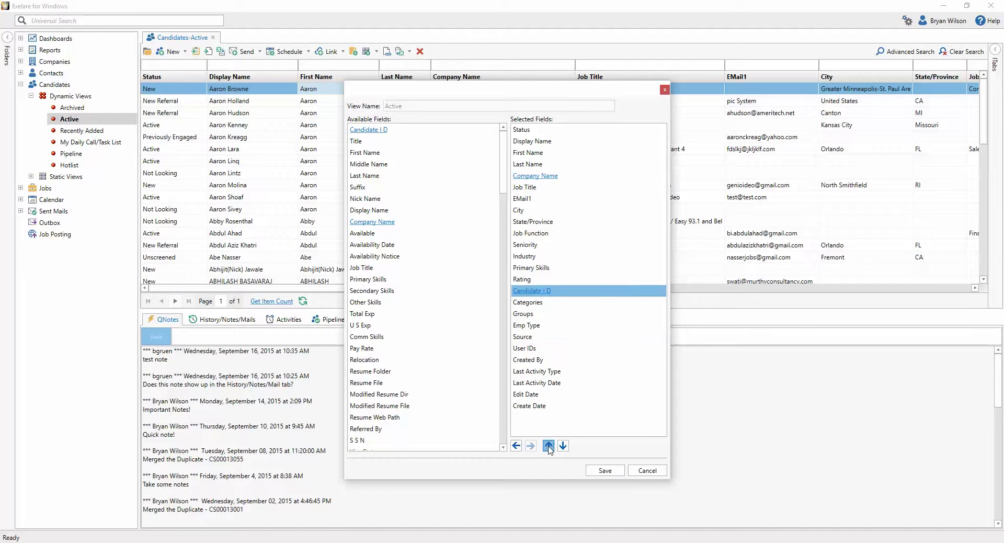
pyautogui.doubleClick(548, 446)
pyautogui.click(548, 445)
pyautogui.click(548, 446)
pyautogui.click(548, 445)
pyautogui.doubleClick(548, 445)
pyautogui.doubleClick(548, 445)
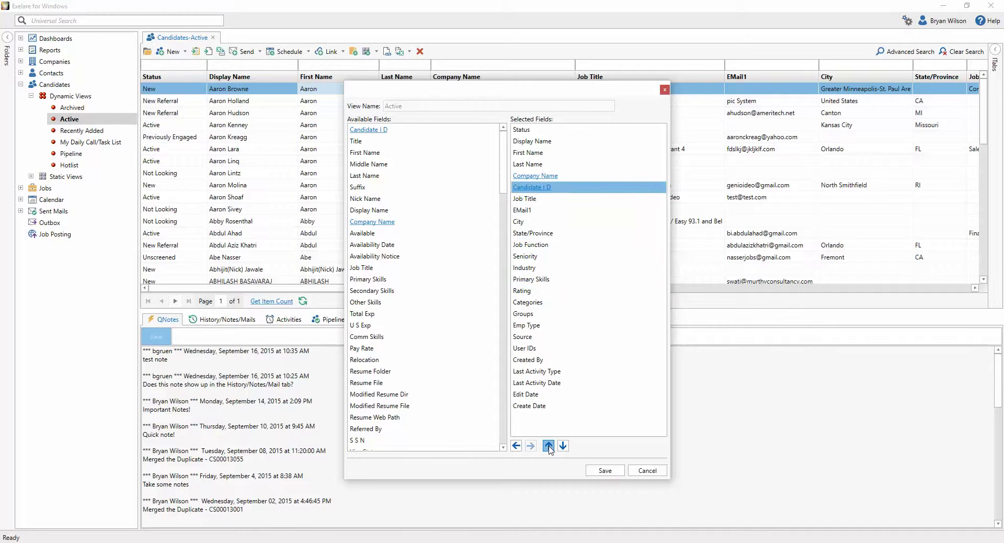
pyautogui.doubleClick(548, 446)
pyautogui.doubleClick(547, 445)
pyautogui.click(548, 445)
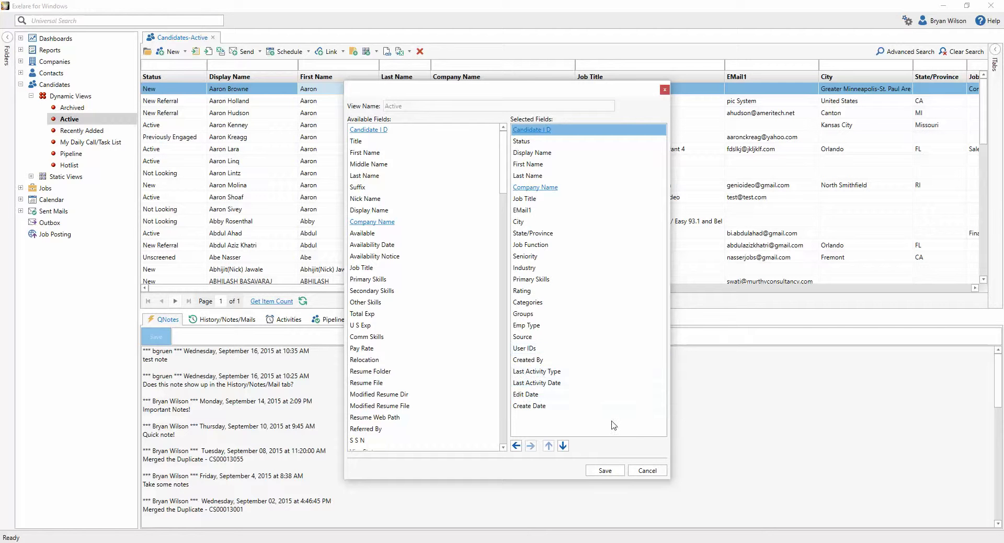
pyautogui.click(604, 471)
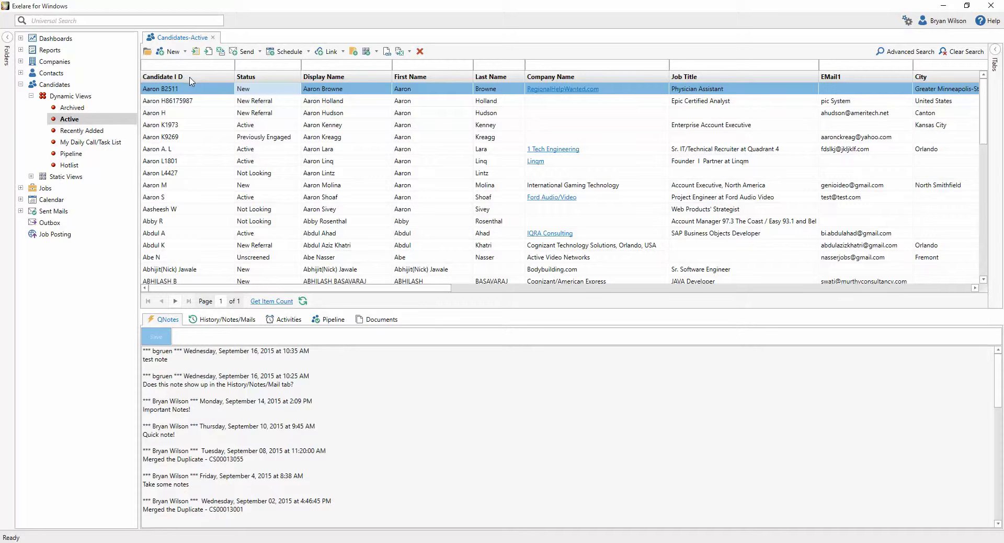
# Move the Candidate ID column between Last Name and Company Name and hide it from the list.
pyautogui.click(190, 80)
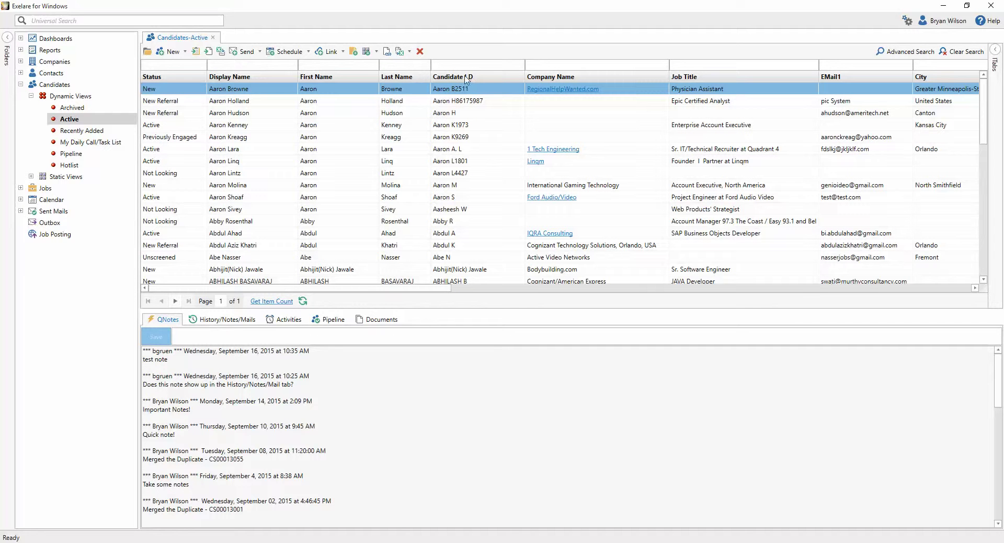
pyautogui.rightClick(466, 80)
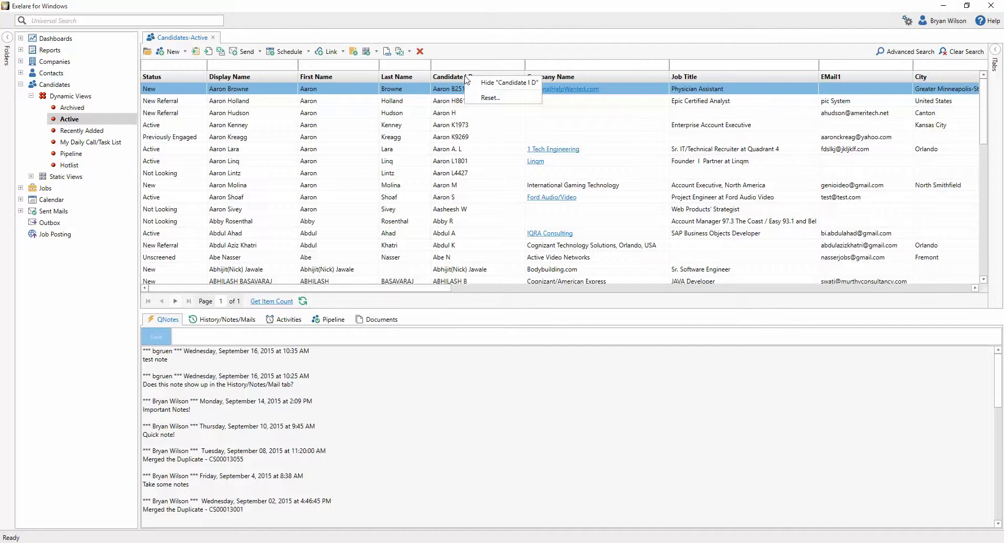
pyautogui.click(499, 84)
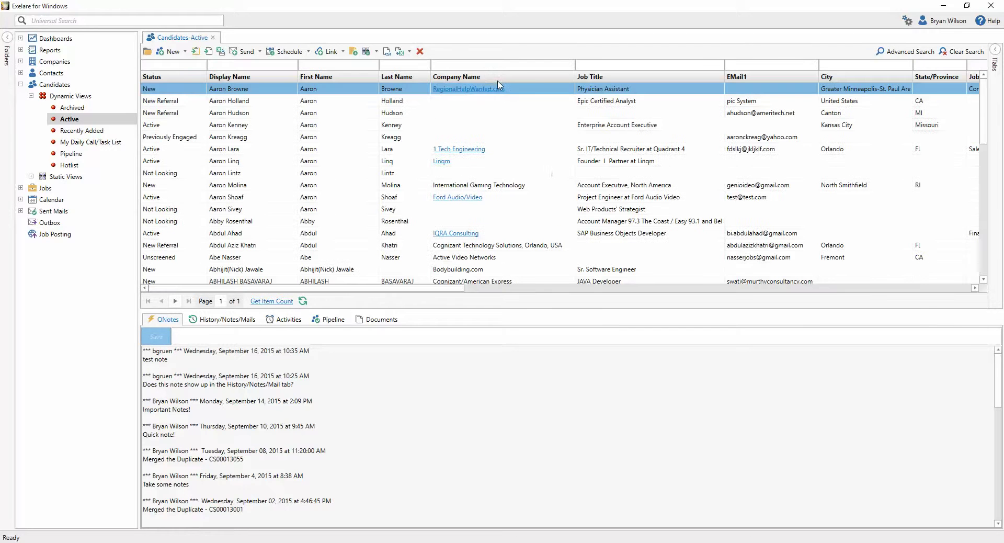
# In the first candidate's record, change the caption of User Field 1 to "Tags:" and save and close the record.
pyautogui.click(261, 64)
pyautogui.doubleClick(264, 92)
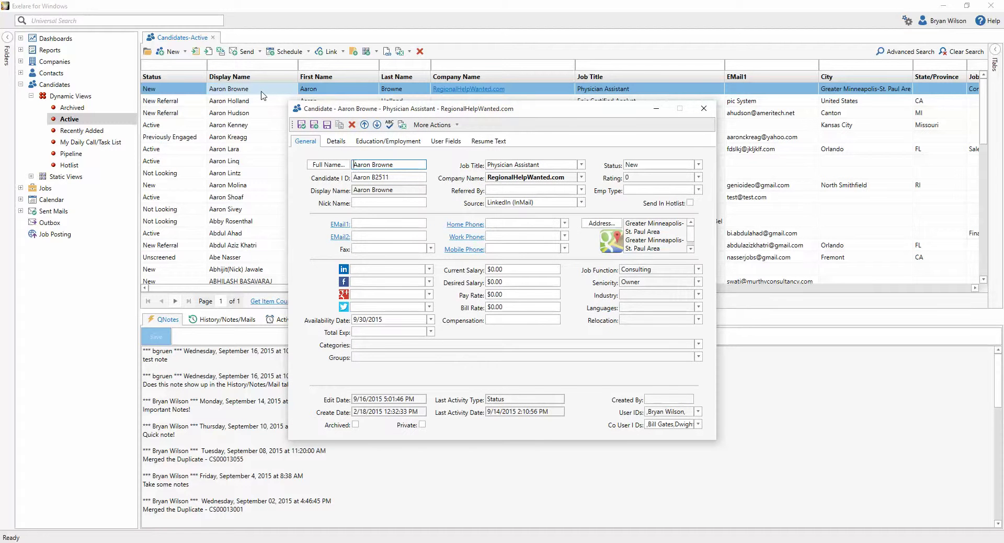
pyautogui.click(452, 143)
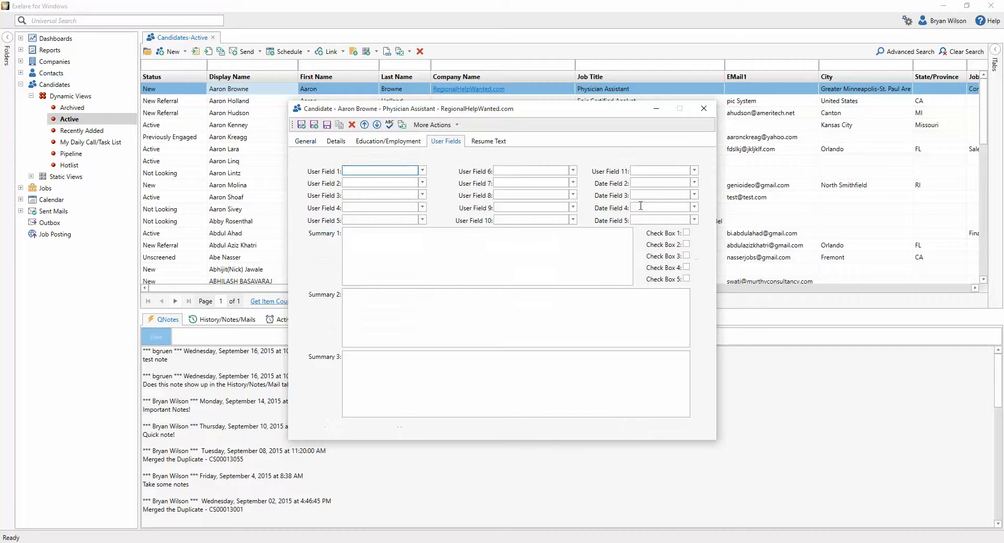
pyautogui.click(304, 142)
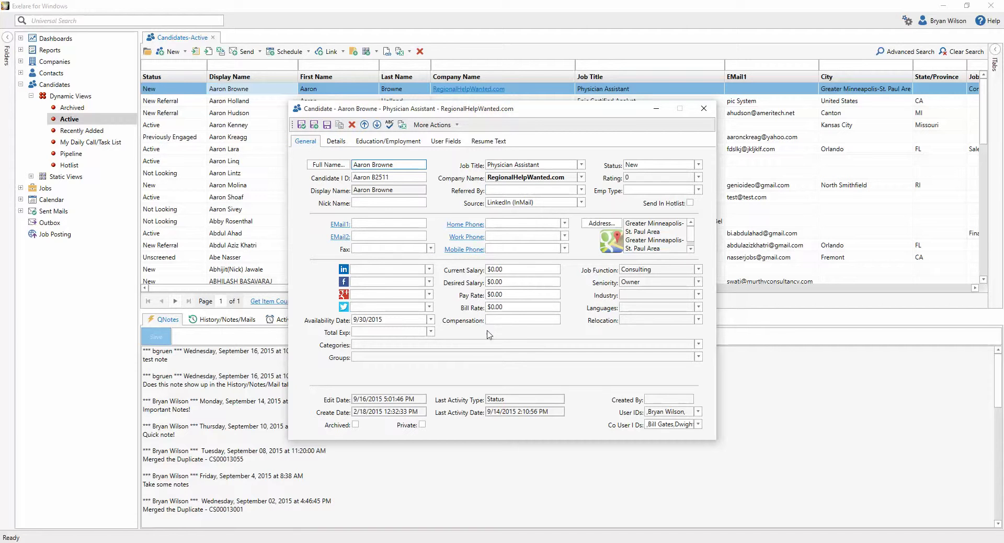
pyautogui.click(660, 267)
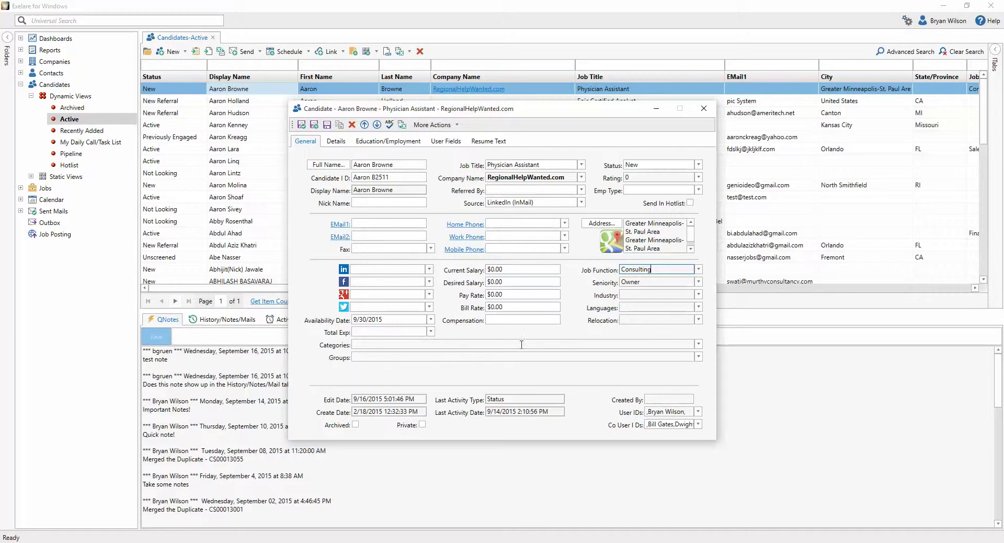
pyautogui.click(443, 143)
pyautogui.rightClick(320, 173)
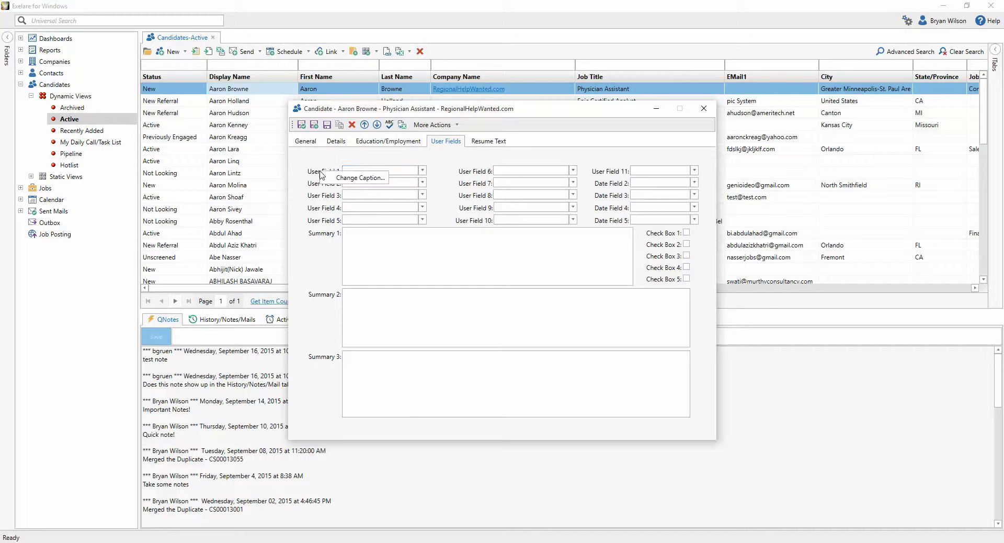
pyautogui.click(358, 177)
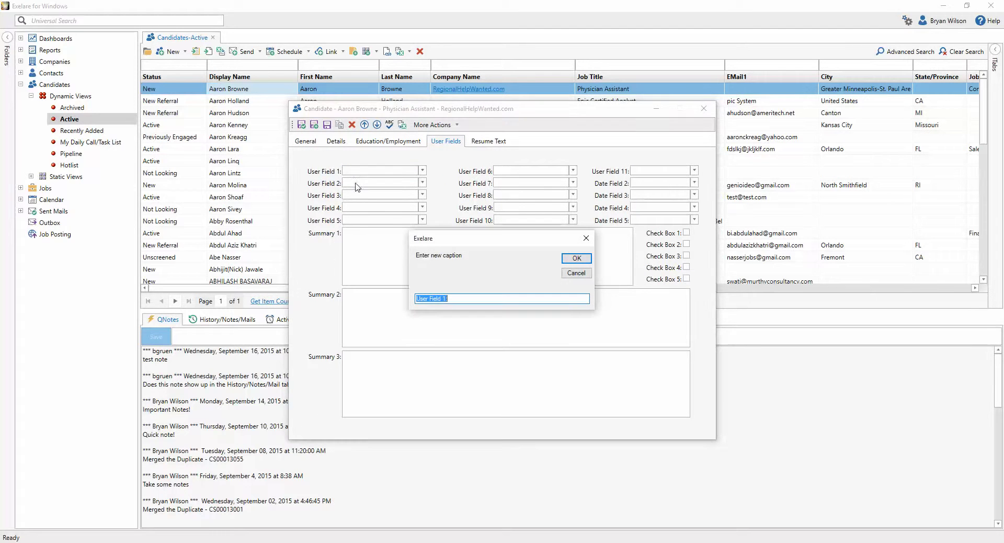
pyautogui.write('Tags:')
pyautogui.press('Return')
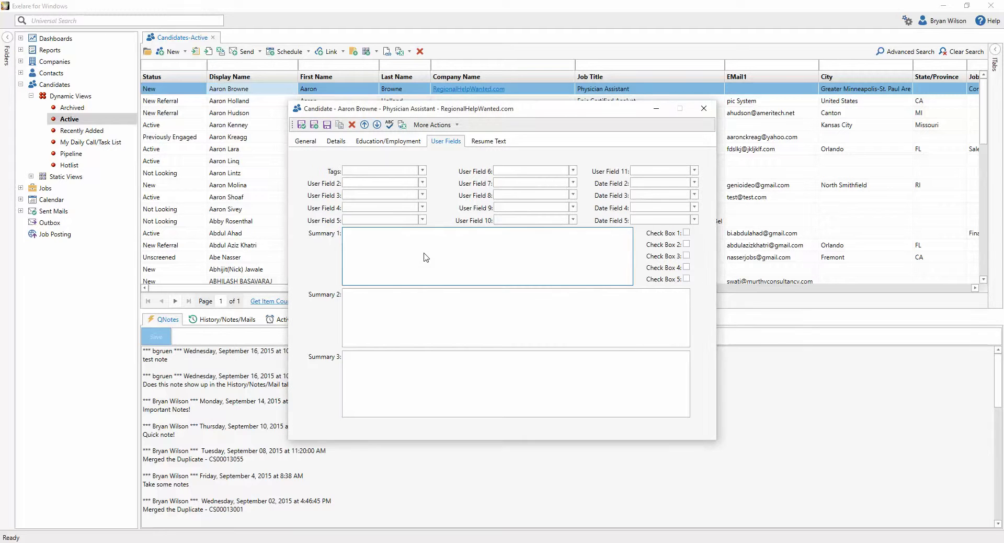
pyautogui.click(301, 124)
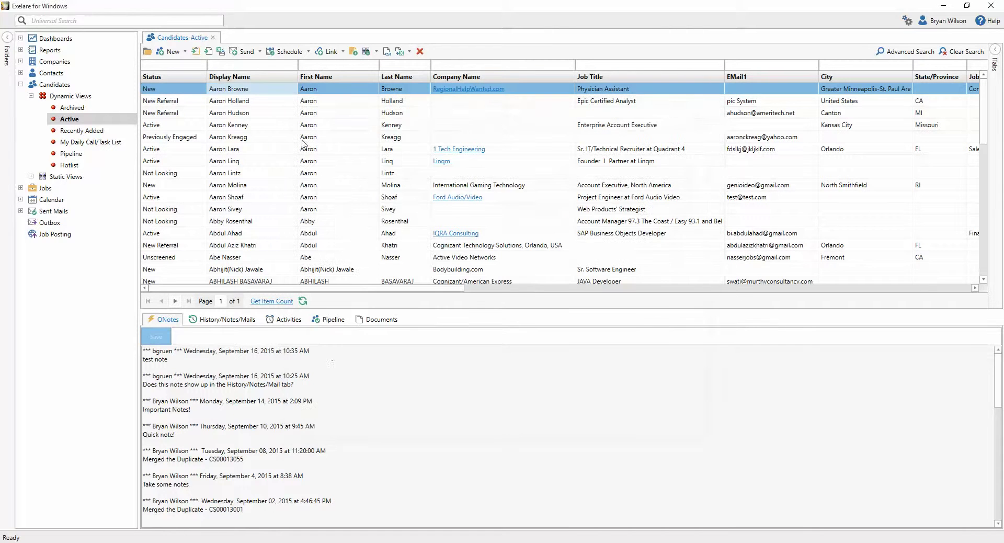
# Customize the Active candidates view again and add User Field 1 to its selected fields.
pyautogui.rightClick(74, 122)
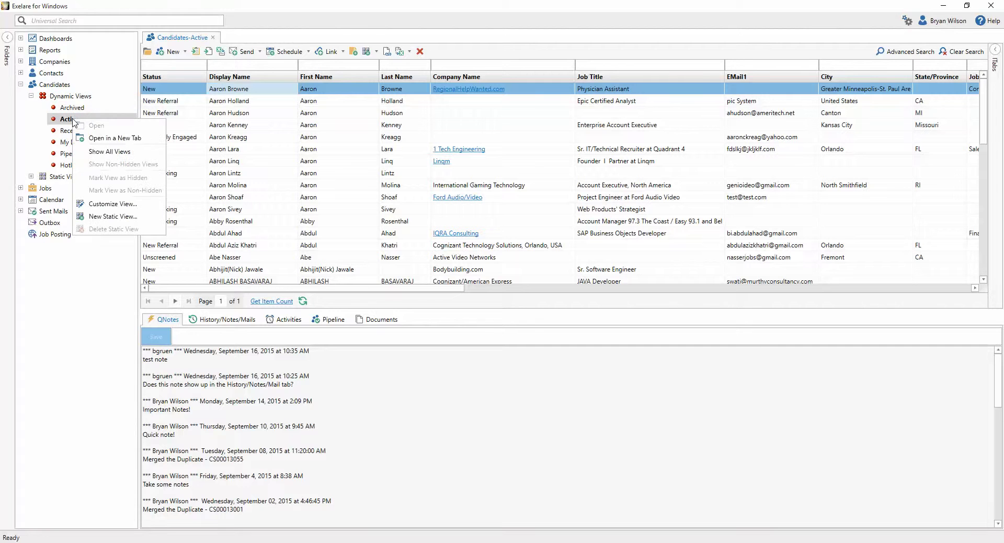
pyautogui.click(112, 204)
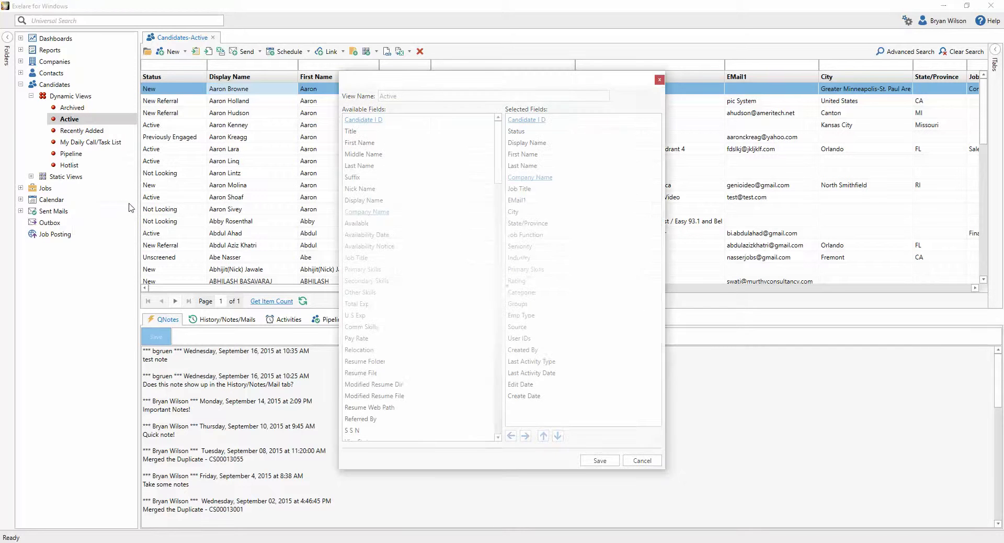
pyautogui.moveTo(499, 163); pyautogui.dragTo(502, 280)
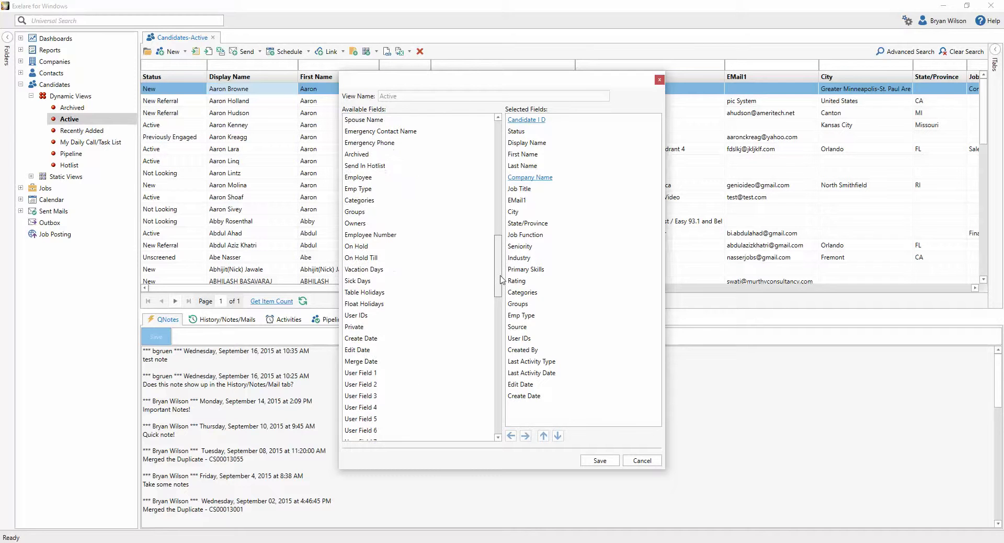
pyautogui.click(374, 372)
pyautogui.click(525, 436)
pyautogui.click(535, 407)
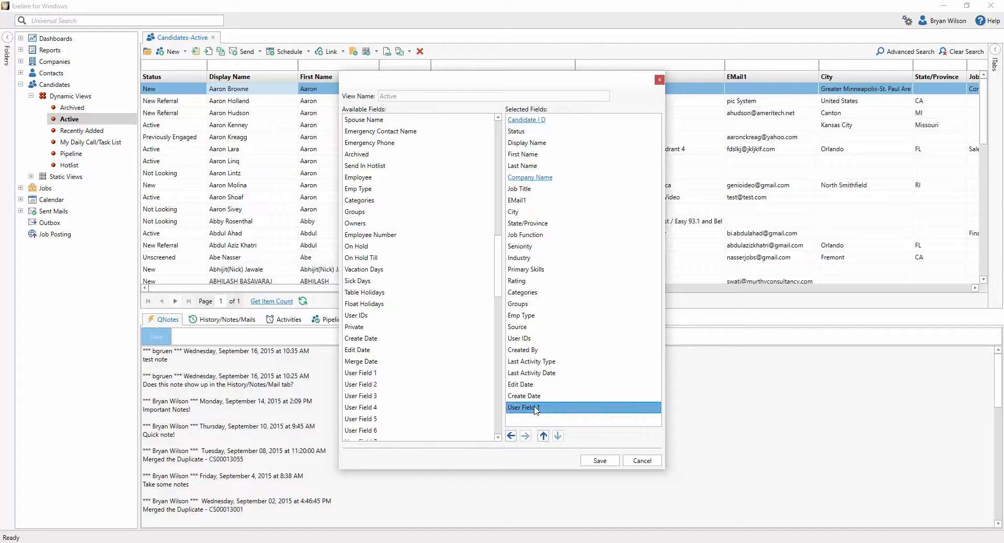
# Move User Field 1 to the first position of the selected fields, above Candidate ID, and save the view.
pyautogui.click(543, 436)
pyautogui.click(543, 436)
pyautogui.click(543, 436)
pyautogui.click(544, 436)
pyautogui.click(543, 436)
pyautogui.doubleClick(543, 435)
pyautogui.tripleClick(543, 436)
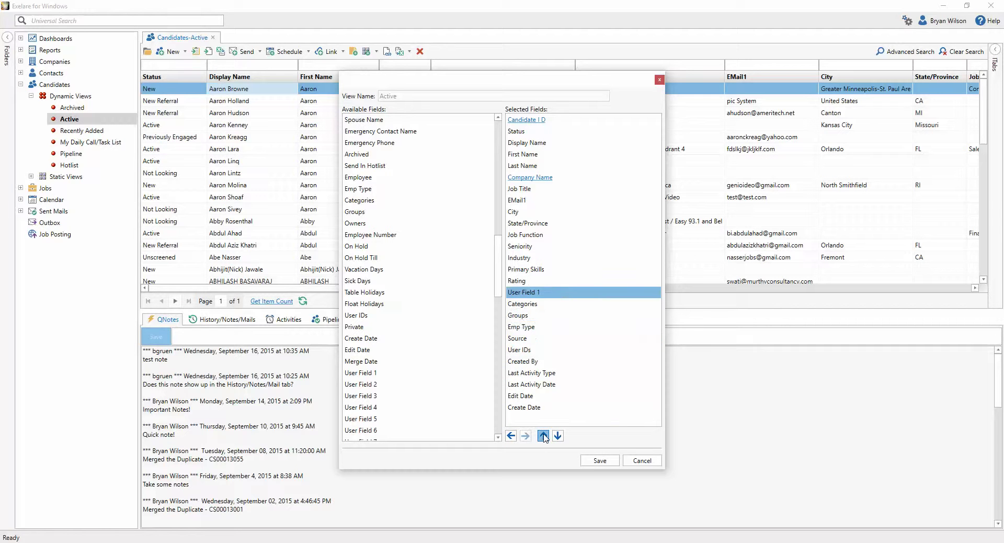
pyautogui.tripleClick(543, 436)
pyautogui.doubleClick(543, 436)
pyautogui.tripleClick(543, 435)
pyautogui.doubleClick(544, 436)
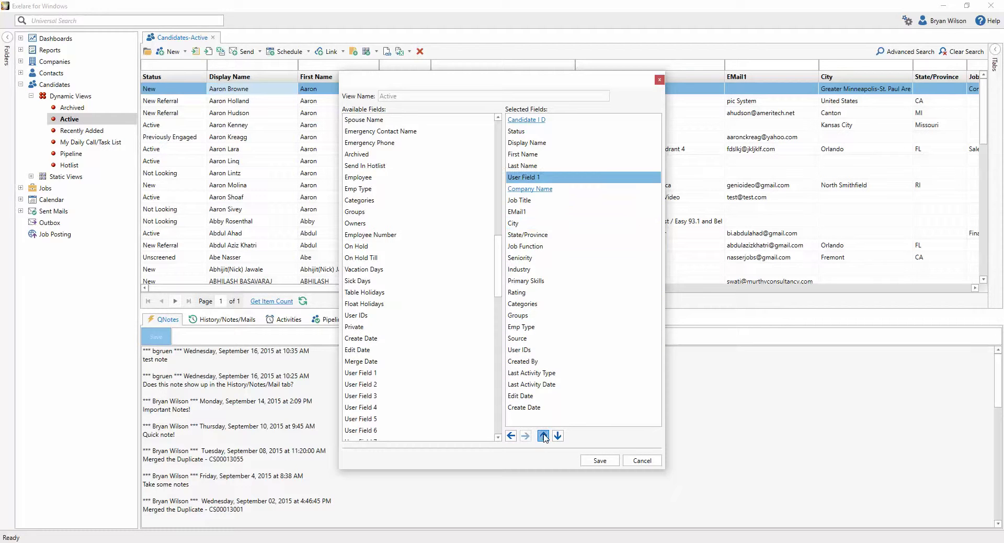
pyautogui.doubleClick(543, 435)
pyautogui.doubleClick(543, 436)
pyautogui.click(543, 436)
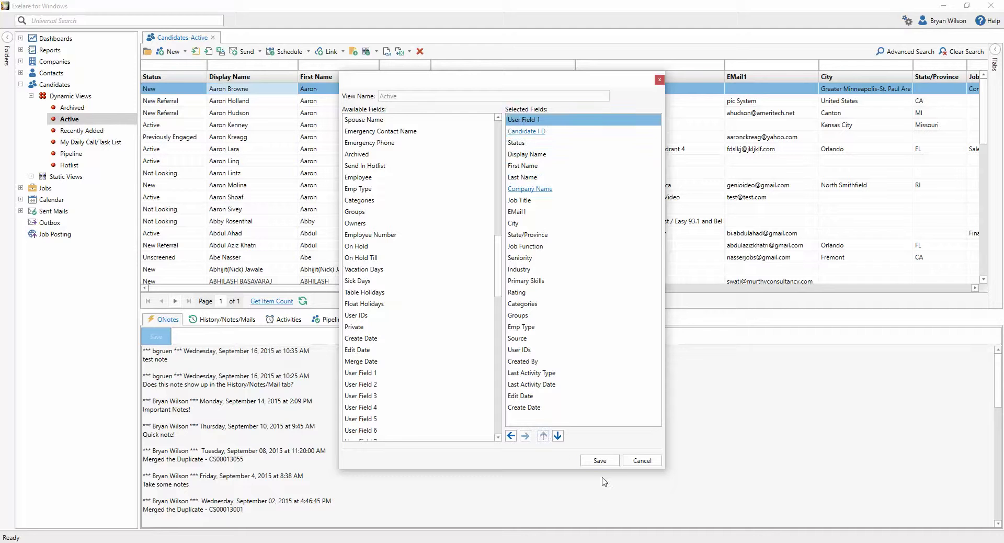
pyautogui.click(600, 461)
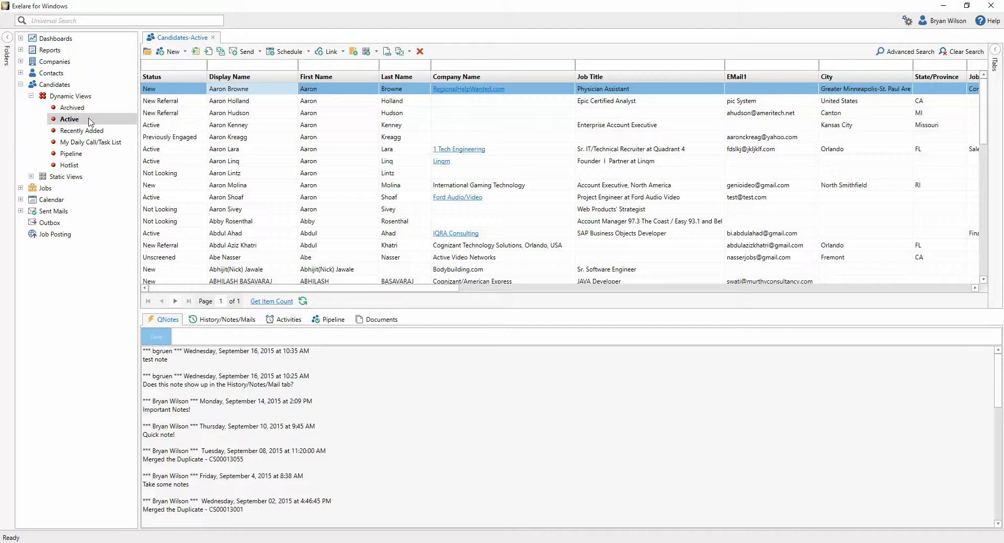
# Reset the Active list's column layout and widen the User Field 1 column so its whole header fits.
pyautogui.rightClick(269, 79)
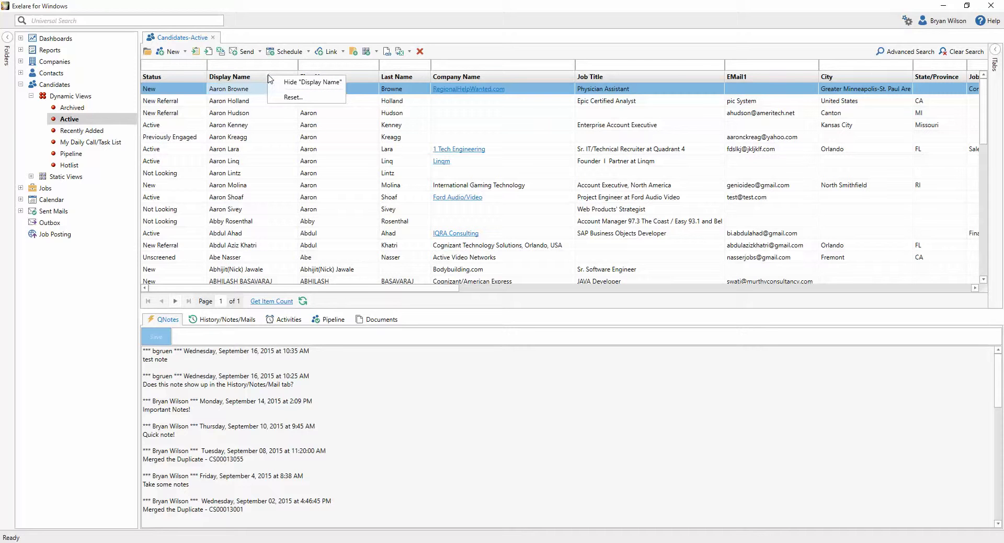
pyautogui.click(306, 97)
pyautogui.click(538, 316)
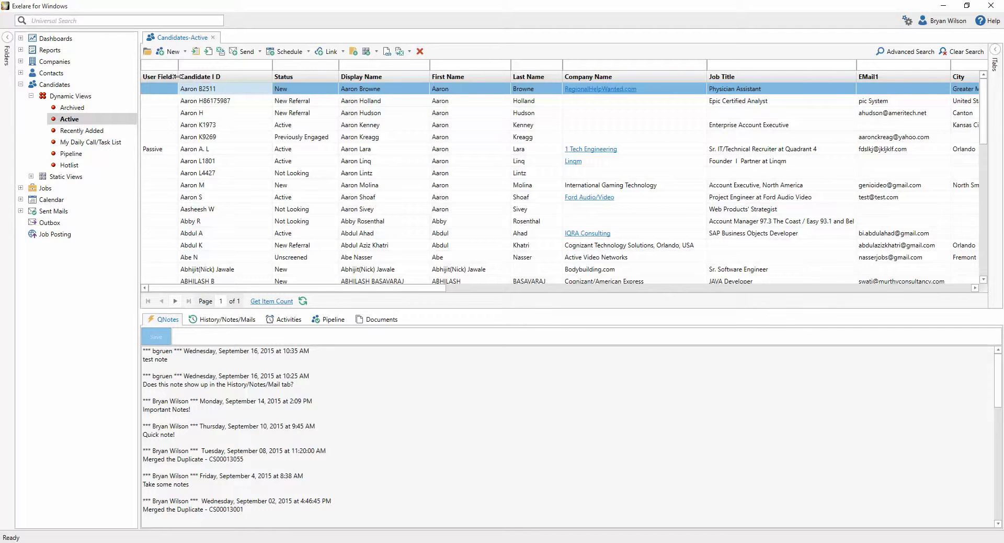
pyautogui.moveTo(178, 78); pyautogui.dragTo(185, 79)
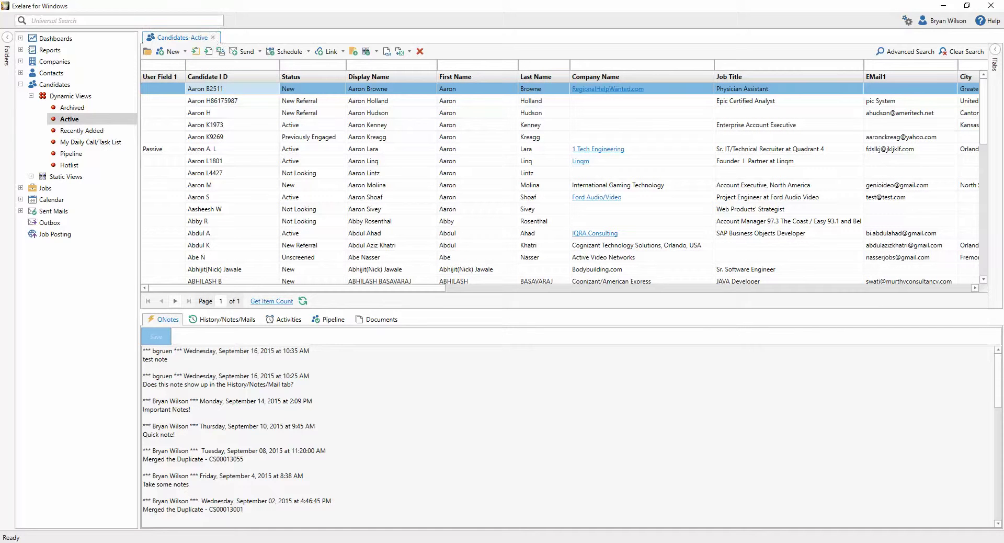
pyautogui.click(858, 542)
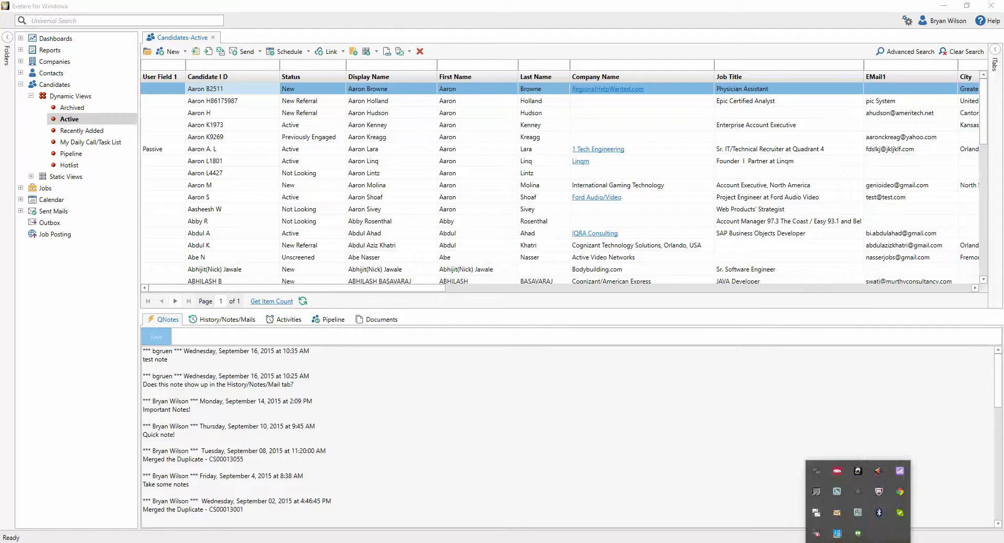
pyautogui.click(858, 514)
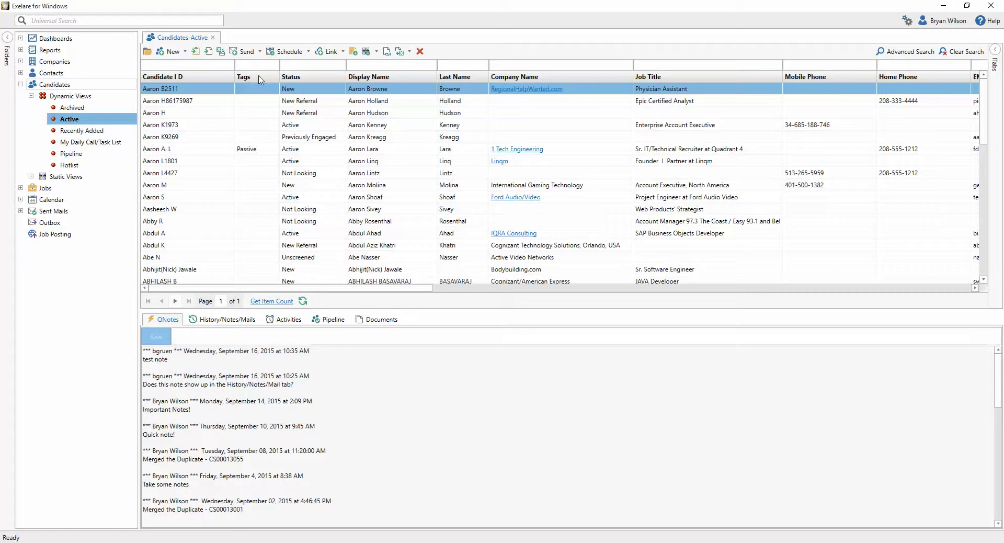
# Reset the columns of the Active candidates list that contains the Tags column.
pyautogui.click(259, 69)
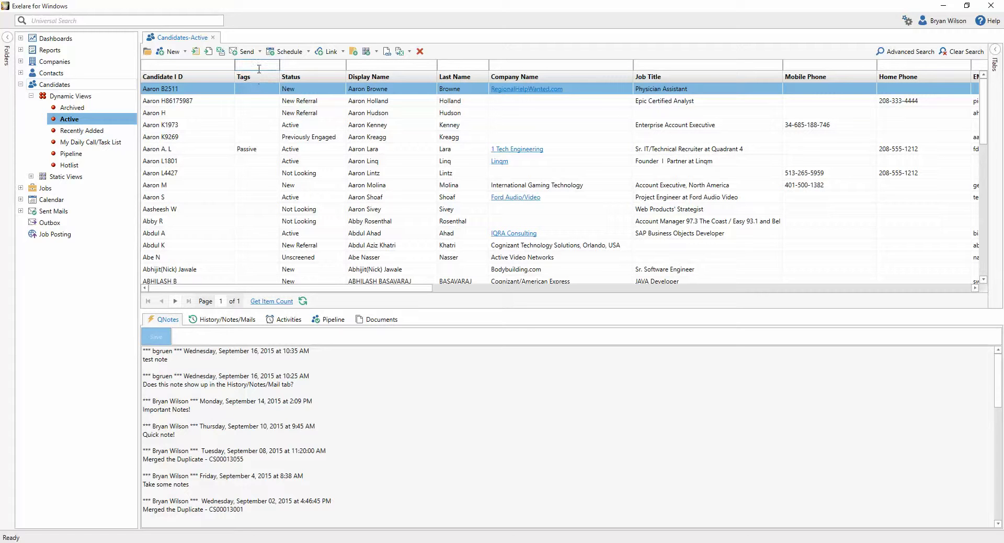
pyautogui.rightClick(184, 79)
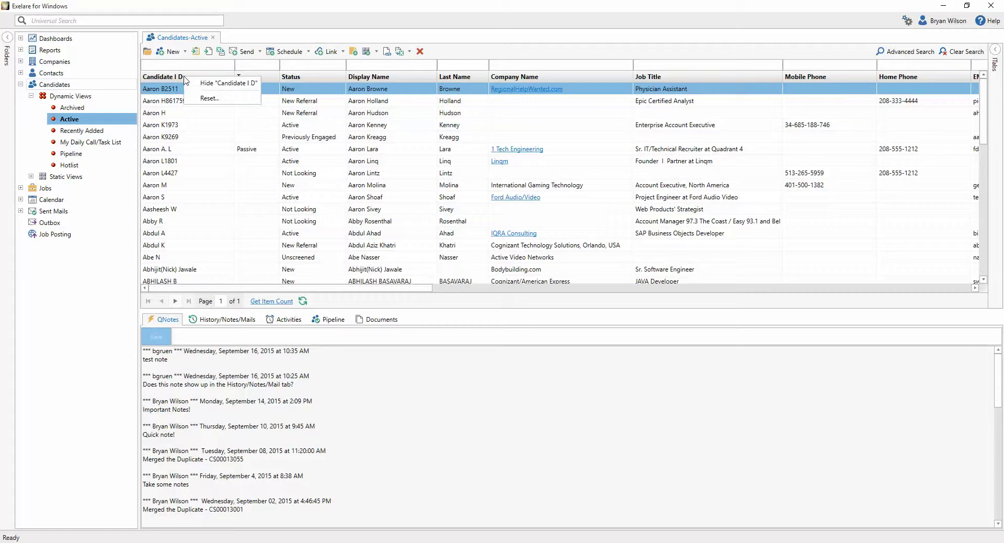
pyautogui.click(209, 98)
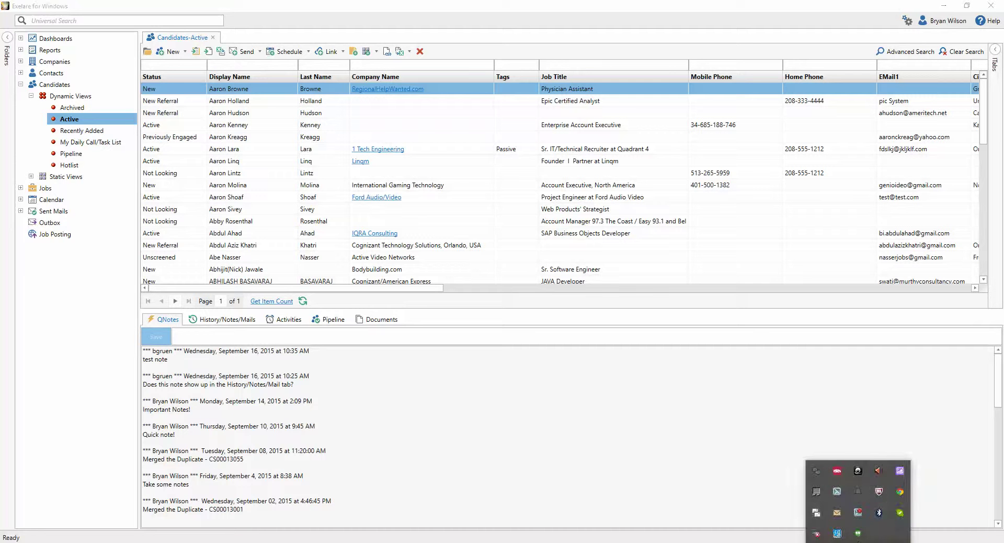
pyautogui.click(860, 514)
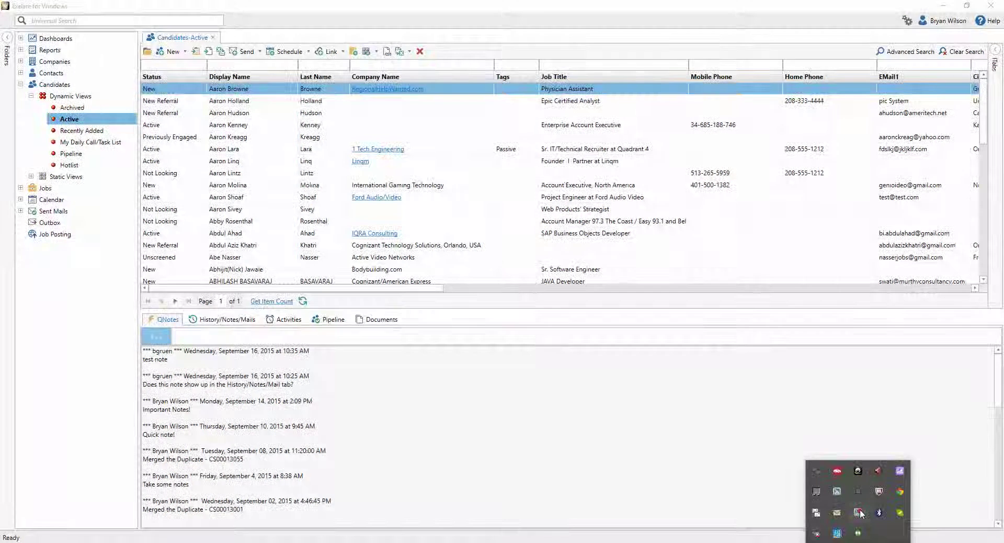